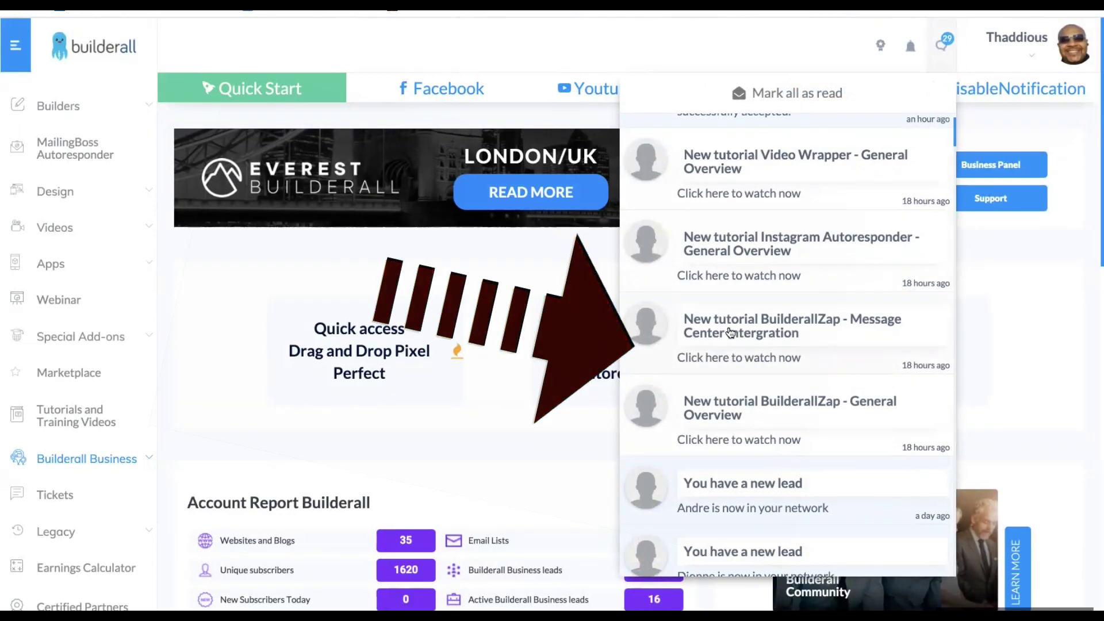
Step: Open the 'BuilderallZap - Message Center Intergration' tutorial video from its notification
click(729, 331)
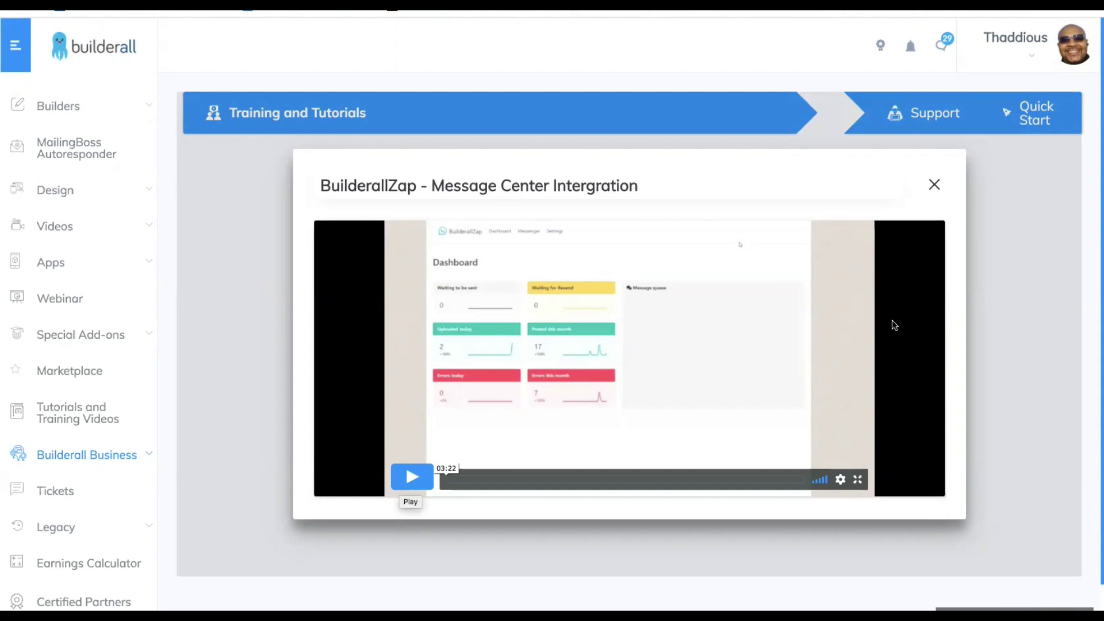
Step: Close the tutorial video, expand Apps in the sidebar, and launch BuilderallZap
click(934, 185)
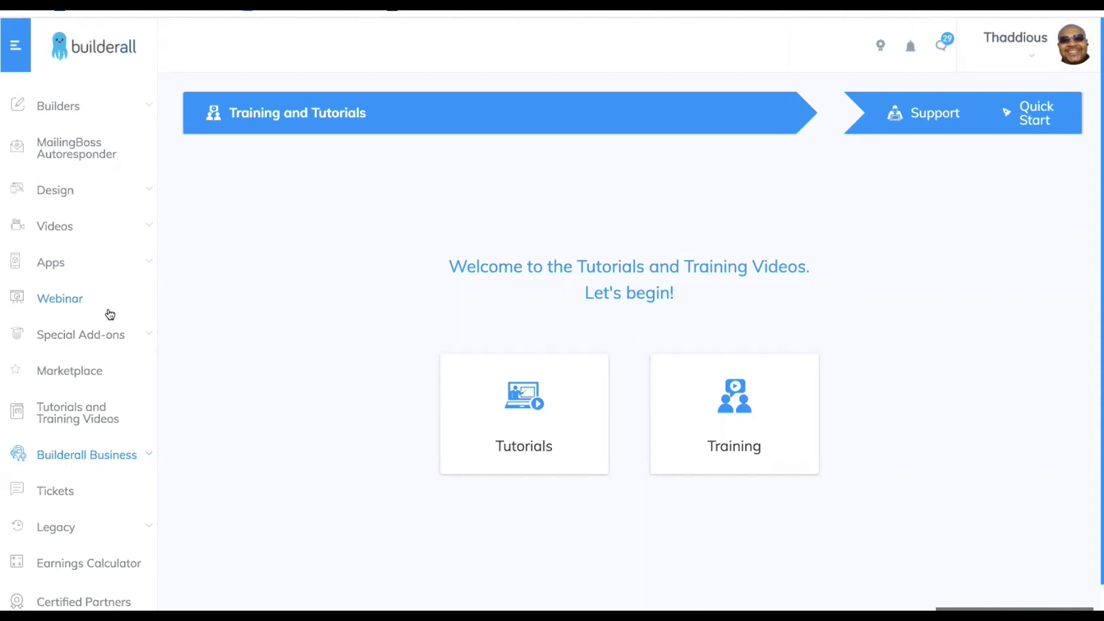
scroll(109, 314, down, 2)
scroll(57, 276, up, 1)
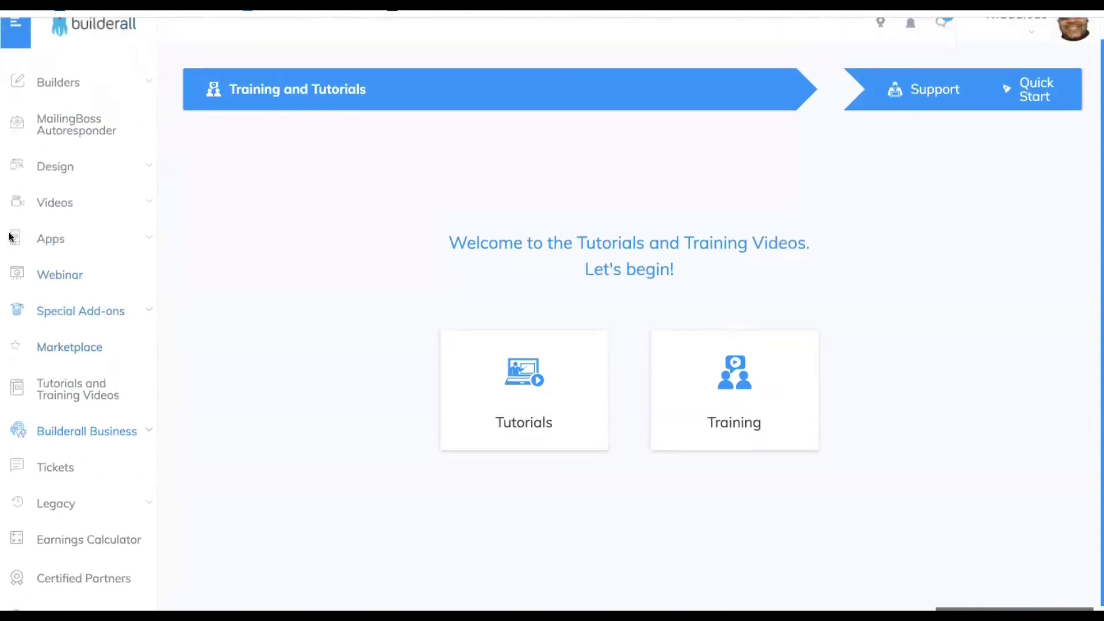
click(52, 239)
scroll(74, 288, down, 3)
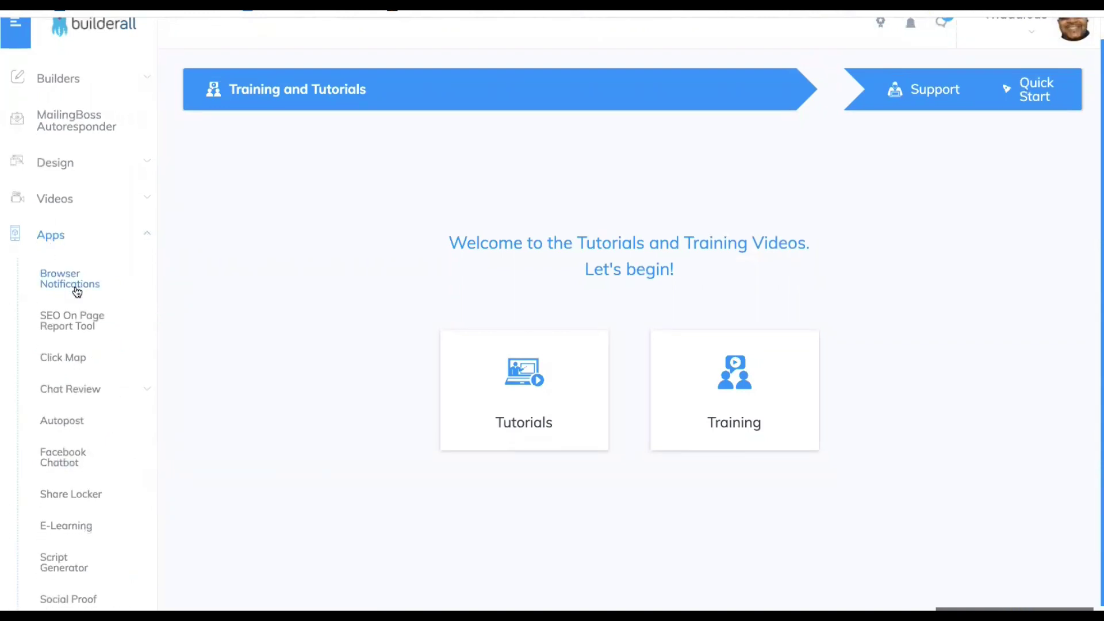
scroll(77, 292, down, 3)
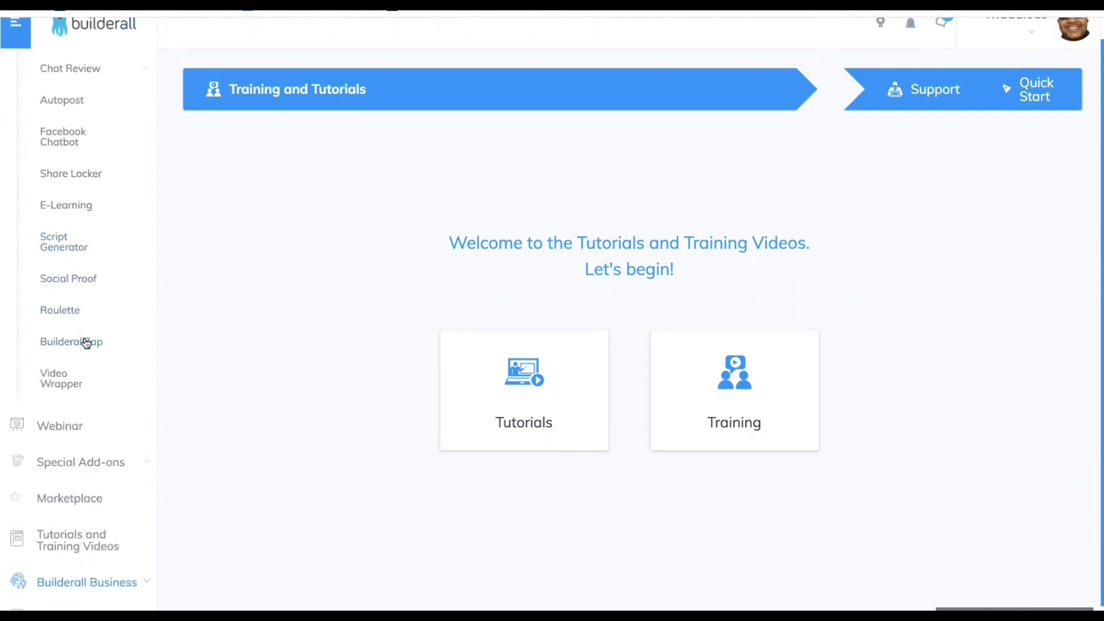
click(87, 343)
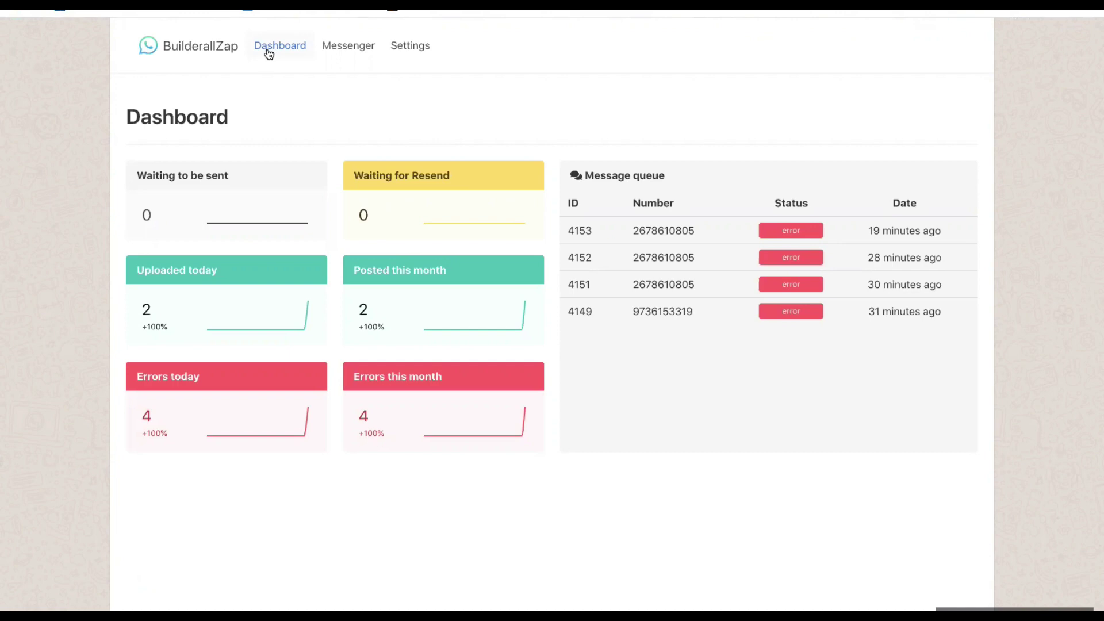
Step: Visit BuilderallZap's Messenger and Dashboard pages, then go to Settings
click(337, 48)
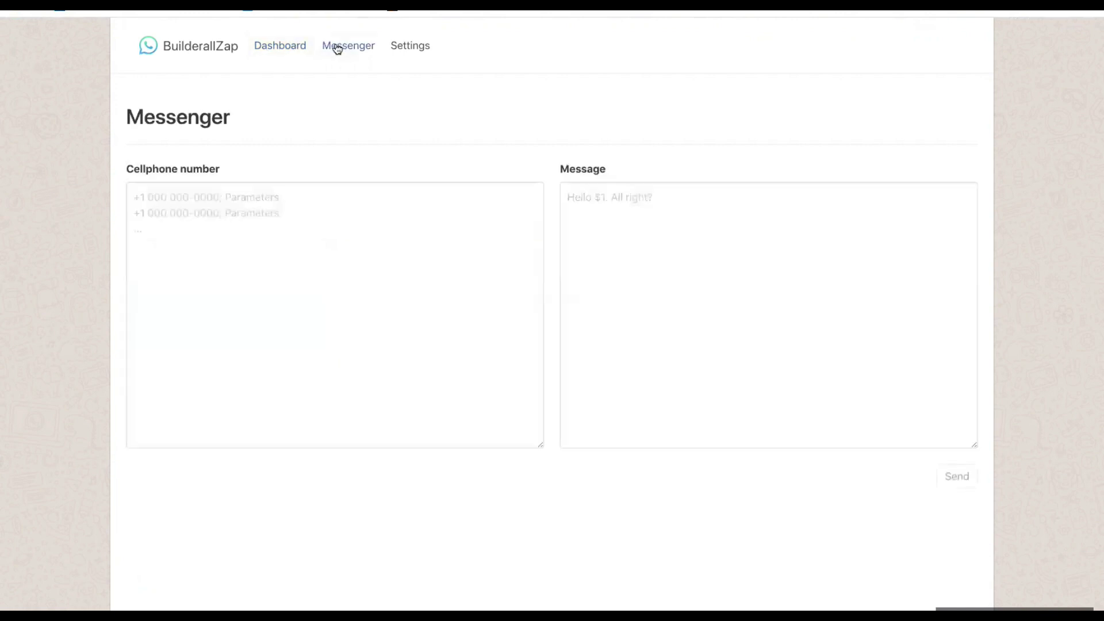
click(285, 49)
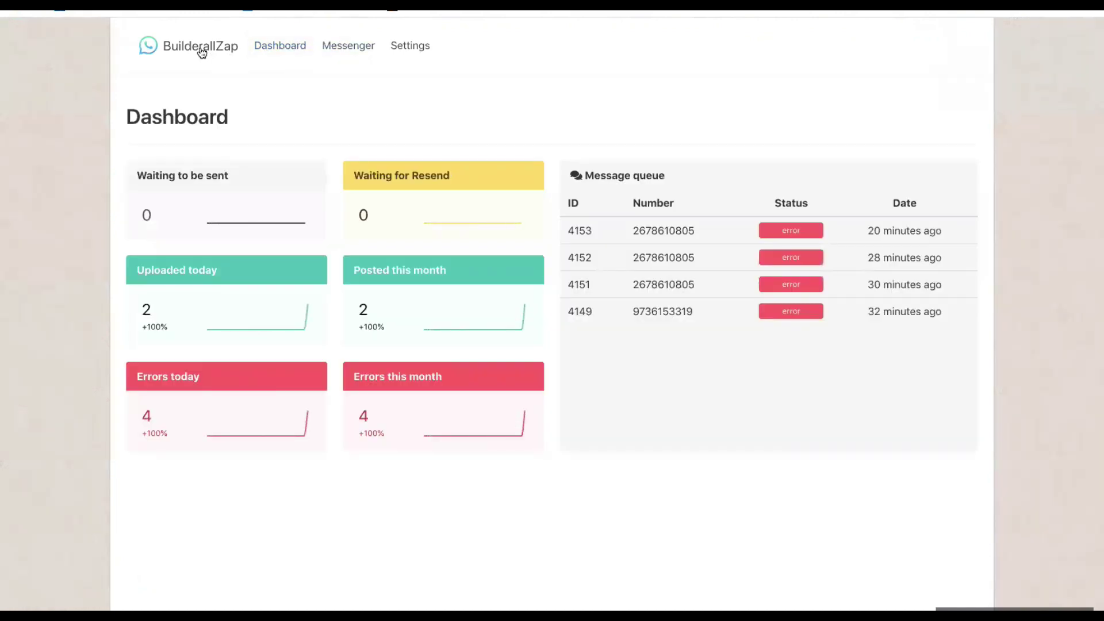
click(412, 51)
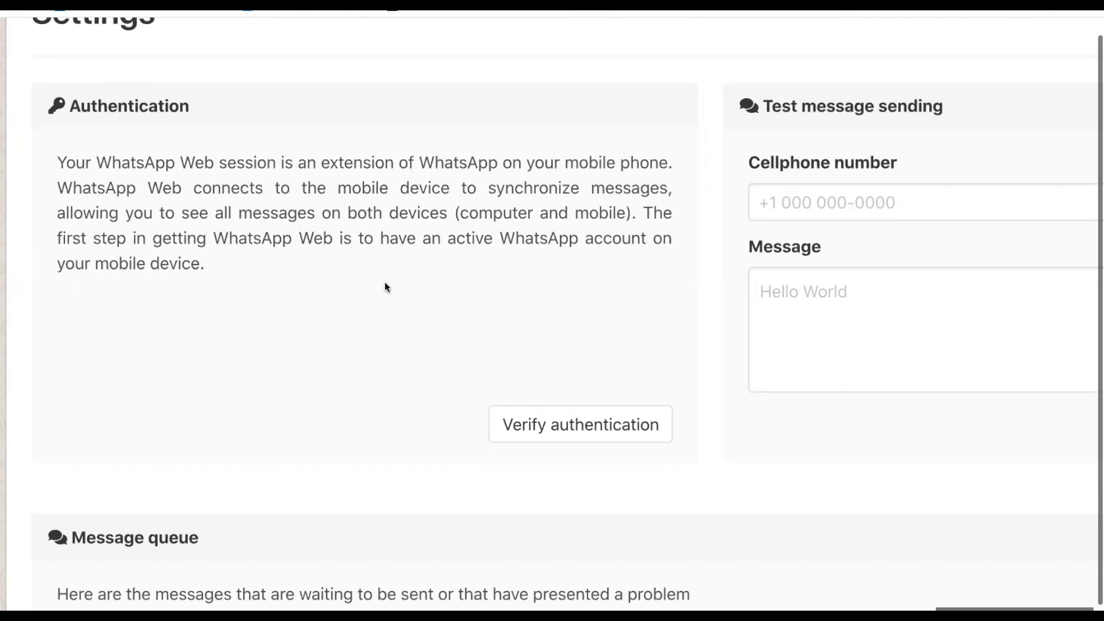
Step: Reset the zoom and run Verify authentication for WhatsApp on the Settings page
key(ctrl+0)
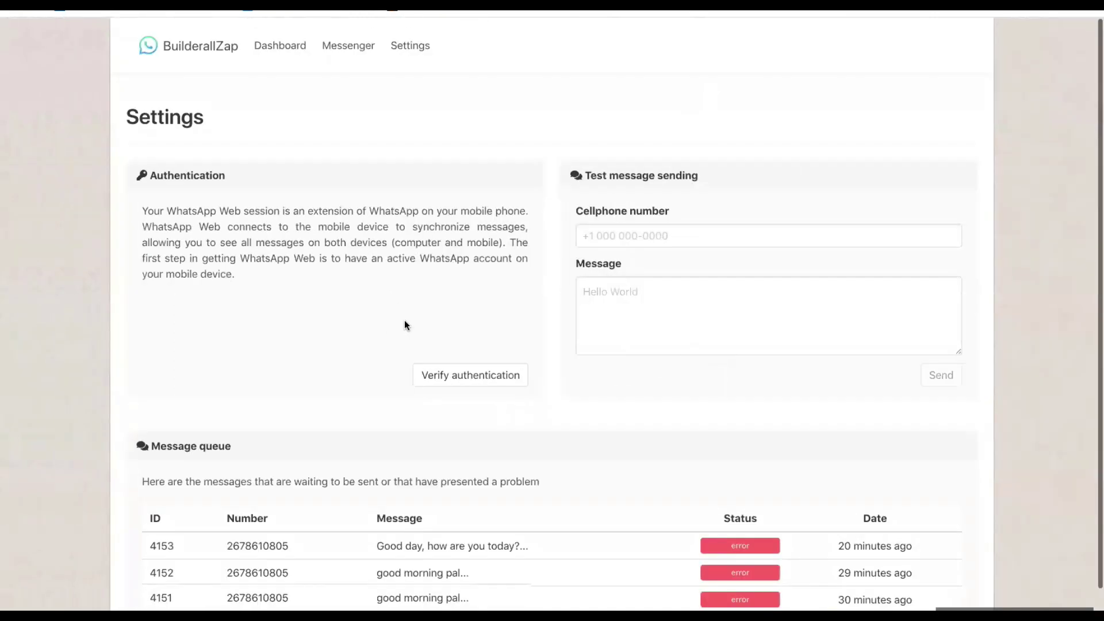
scroll(405, 320, down, 1)
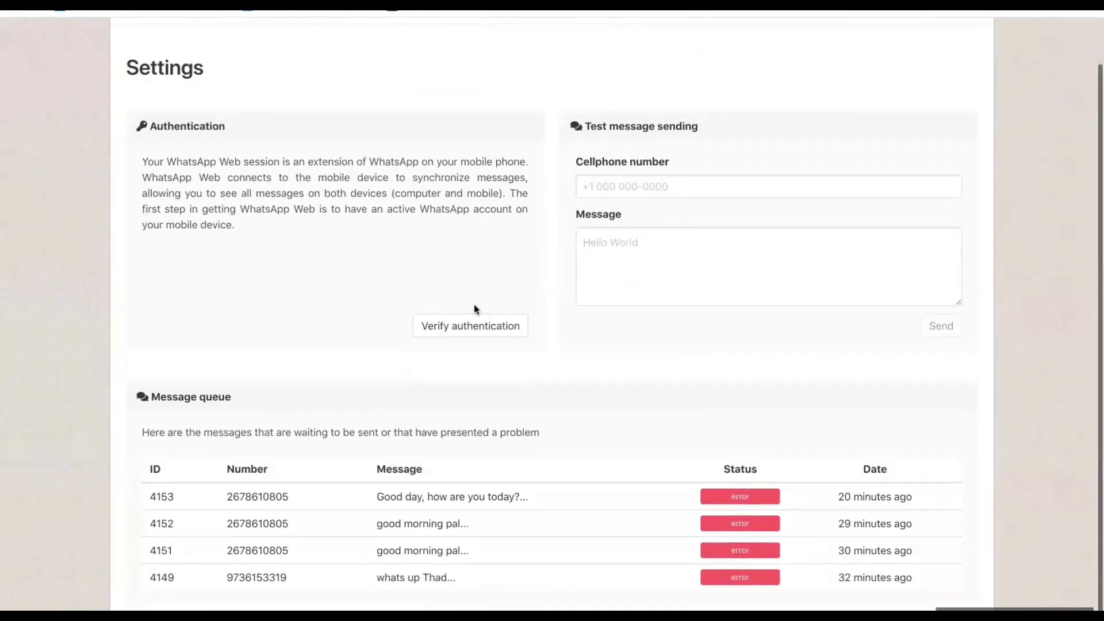
click(469, 331)
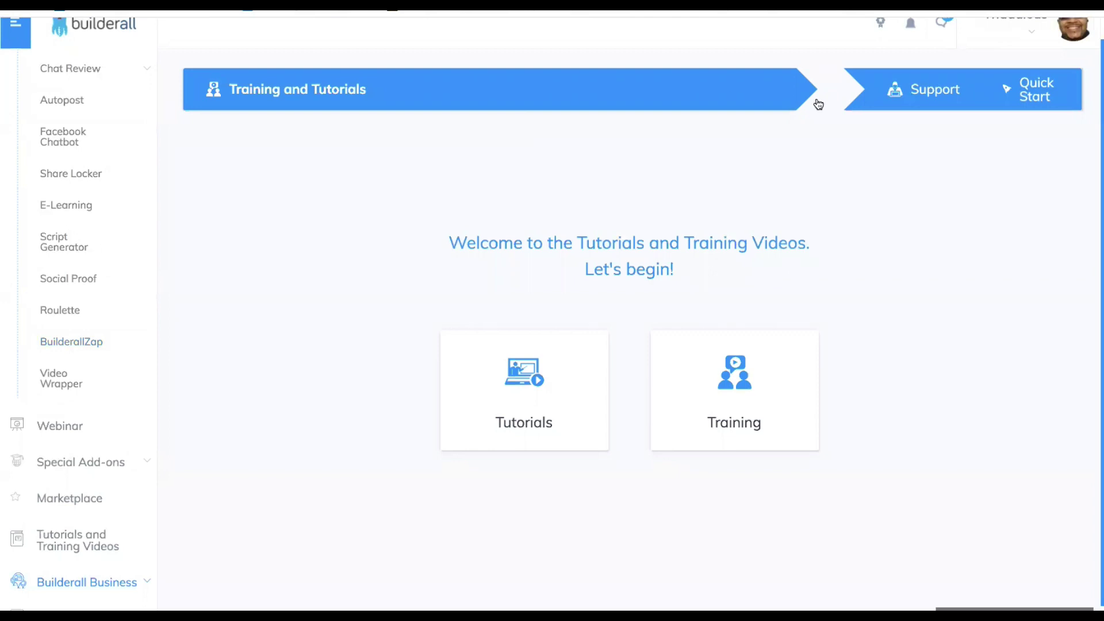
Step: Reopen the BuilderallZap Message Center tutorial from the notifications list
scroll(815, 101, up, 2)
click(942, 43)
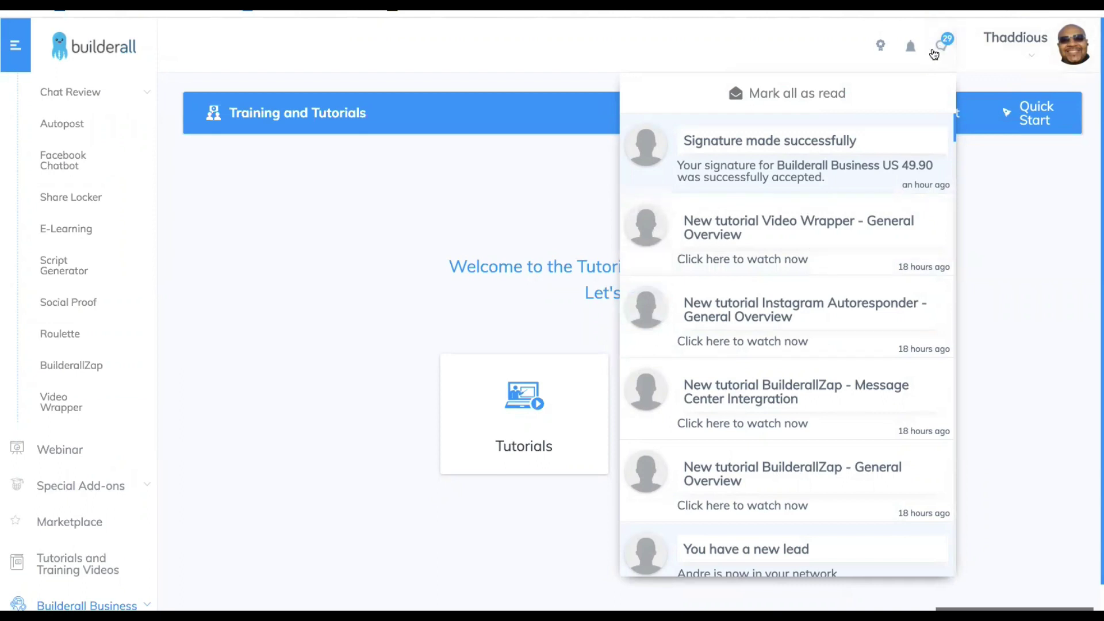
click(744, 390)
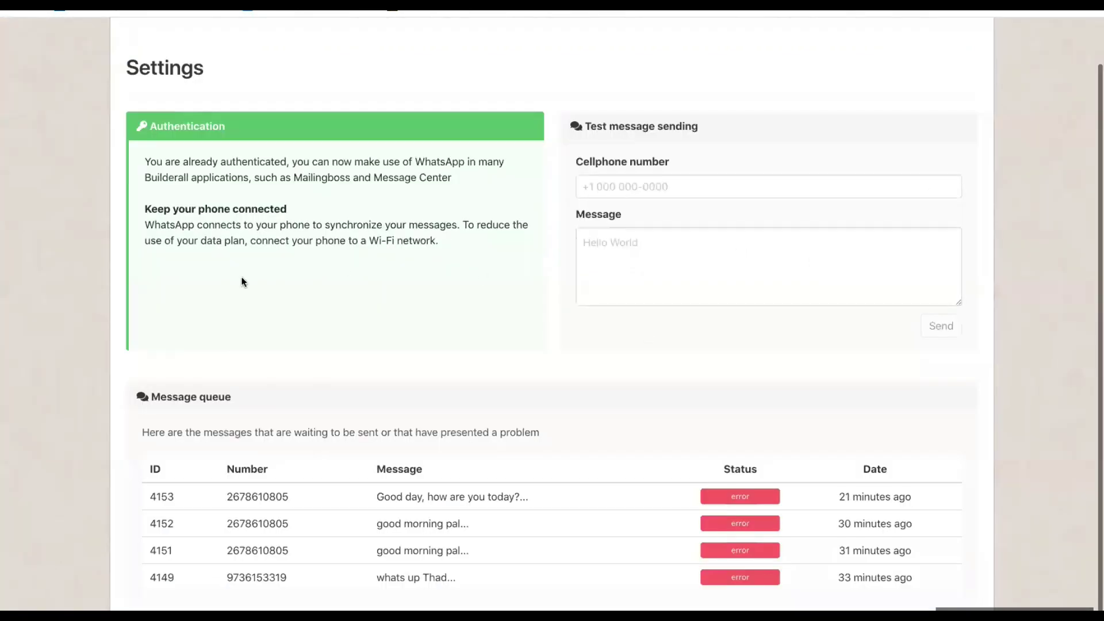
Step: Scroll down Settings to the green authenticated panel and the four errored queued messages
scroll(383, 293, down, 1)
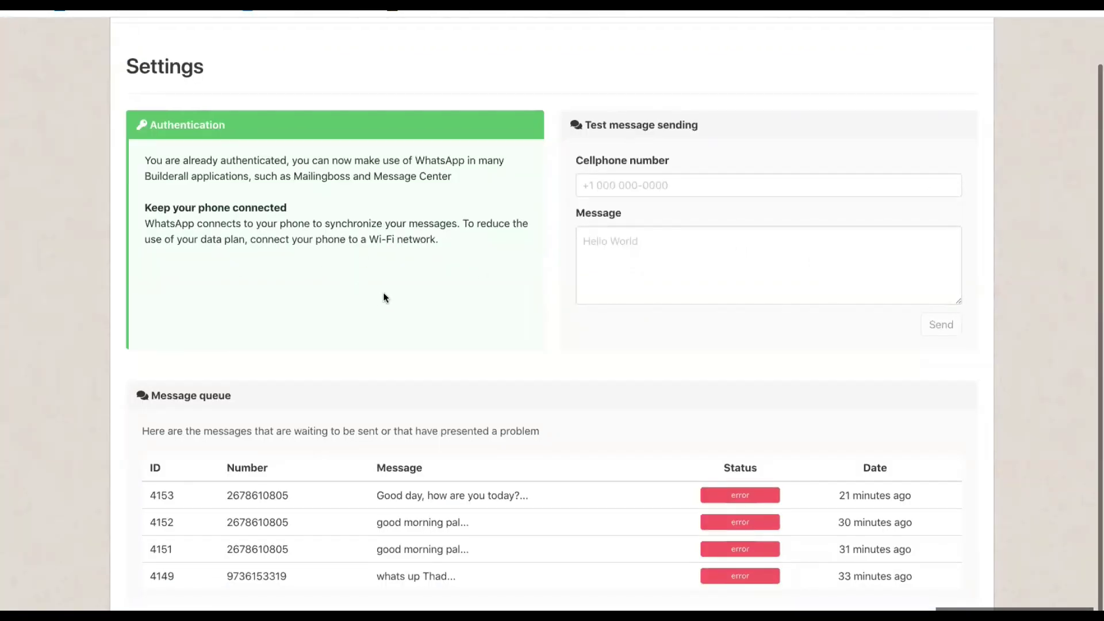
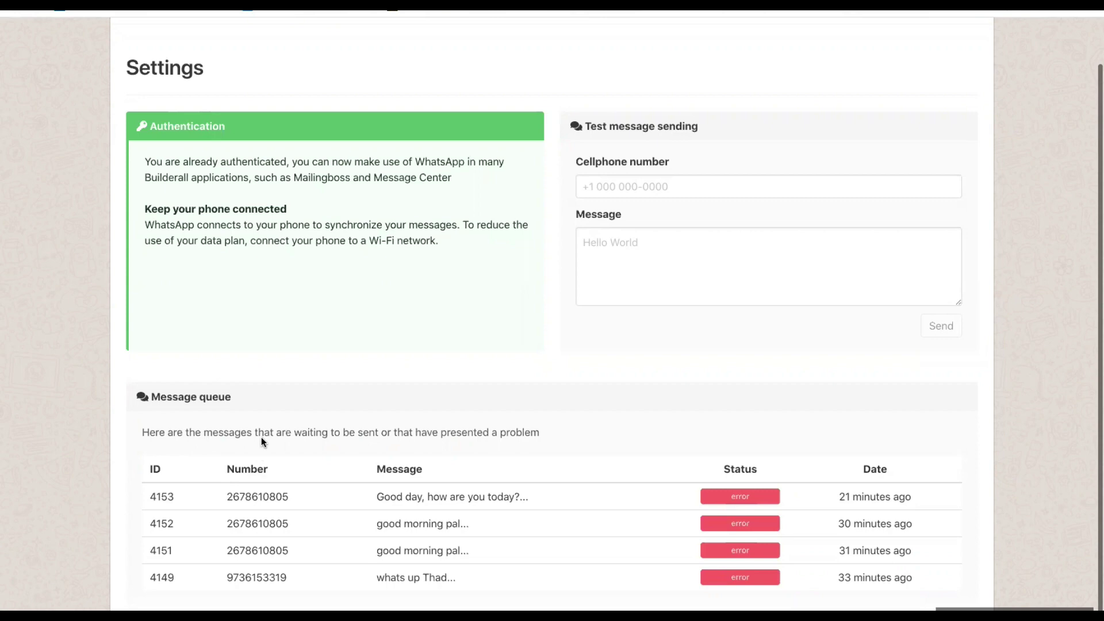
scroll(261, 437, up, 5)
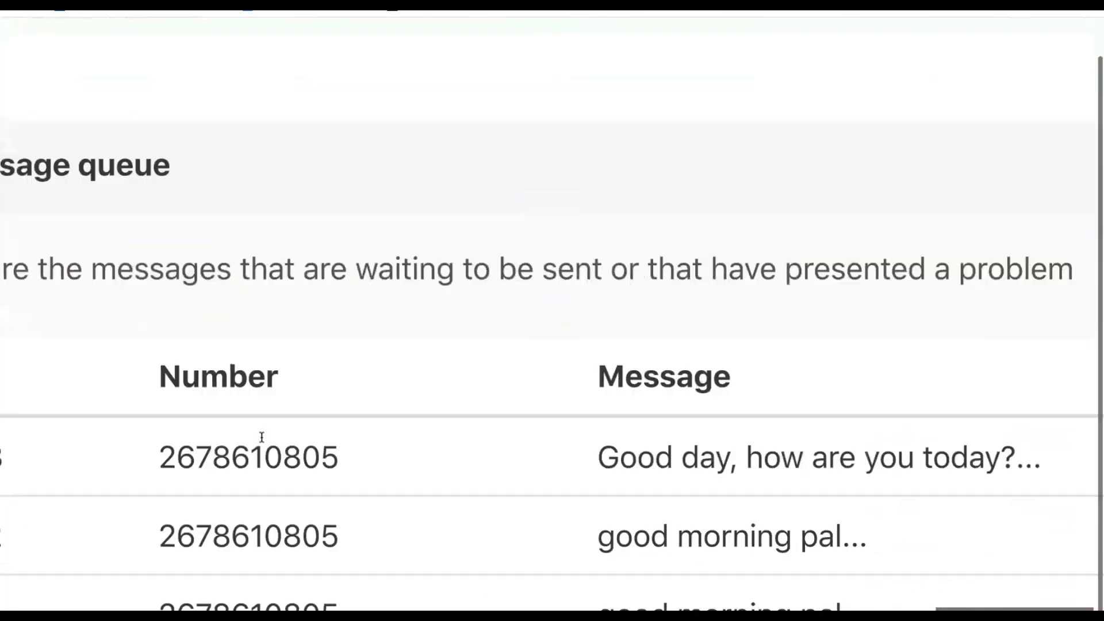
scroll(262, 437, left, 5)
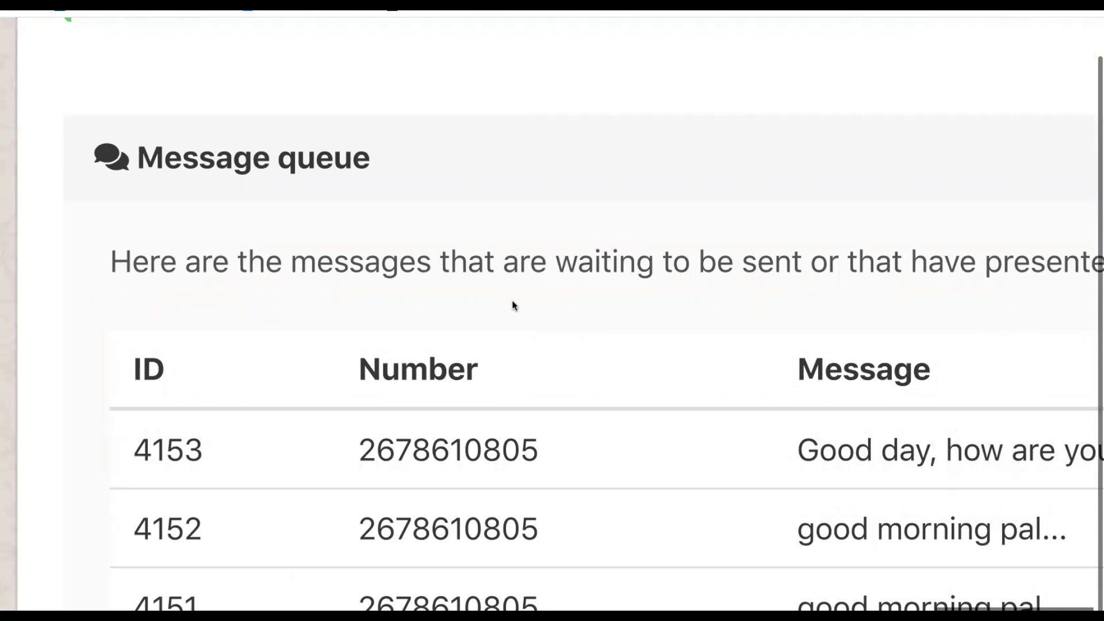
scroll(512, 302, down, 3)
scroll(512, 301, right, 3)
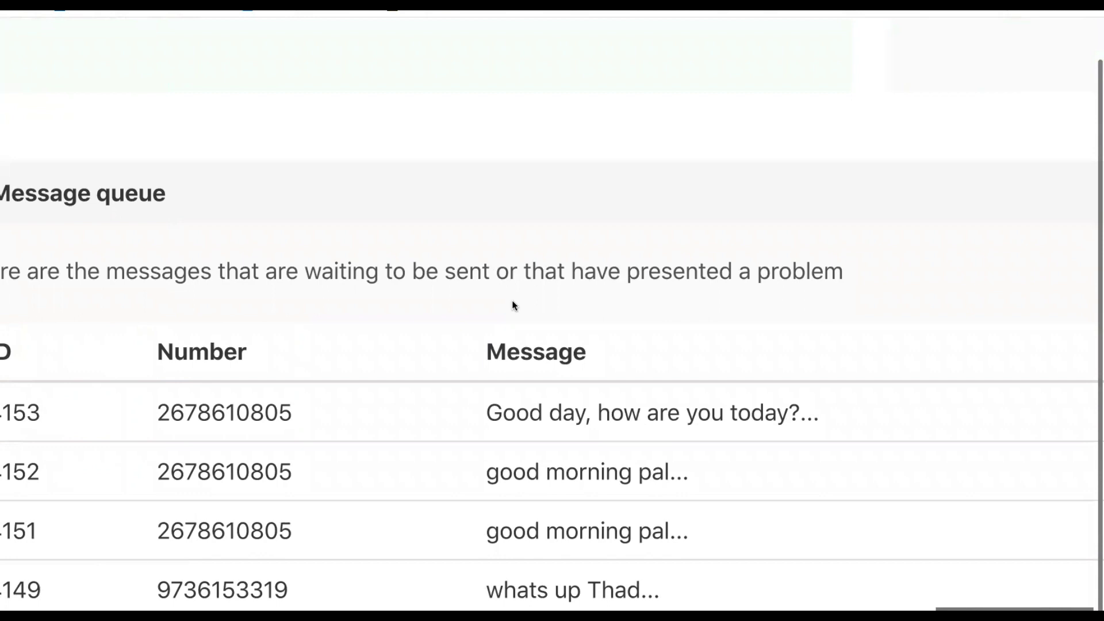
scroll(512, 301, down, 1)
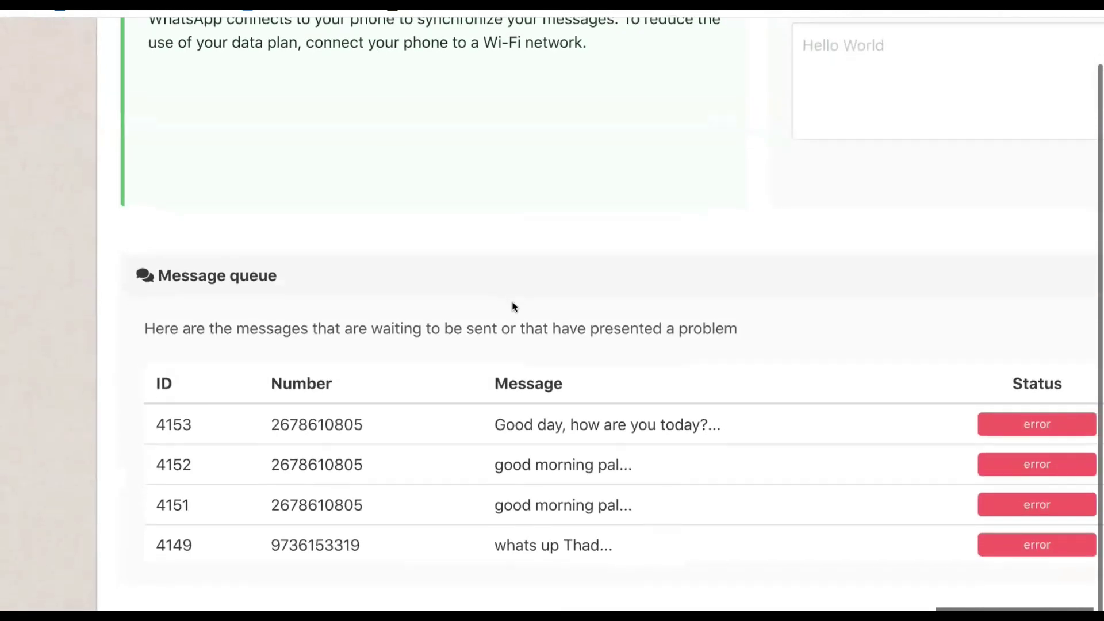
scroll(511, 301, up, 1)
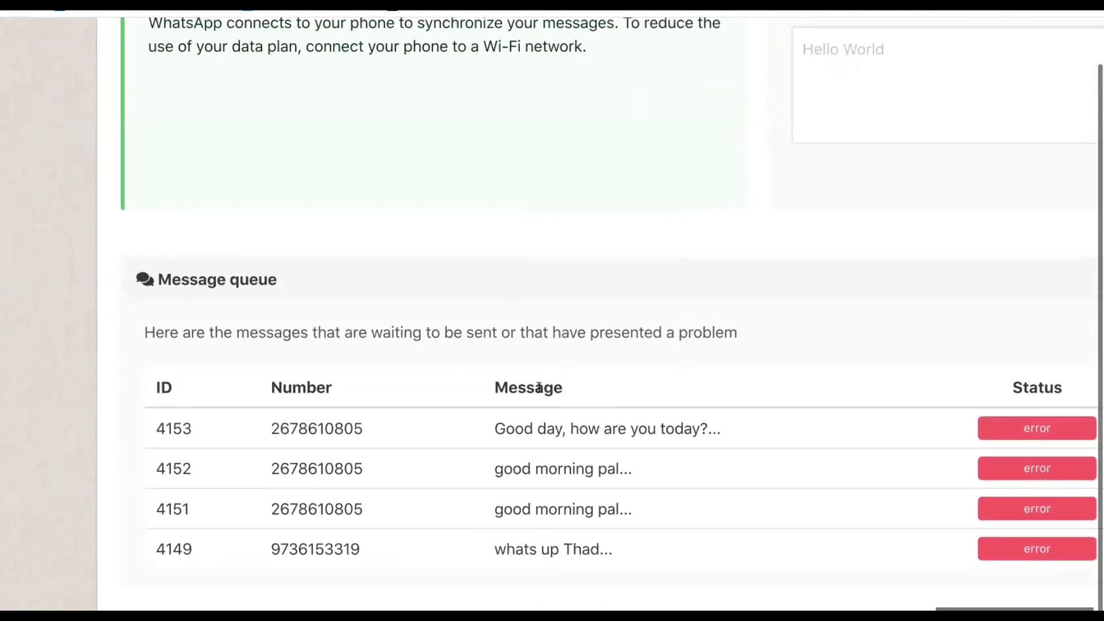
scroll(539, 387, up, 4)
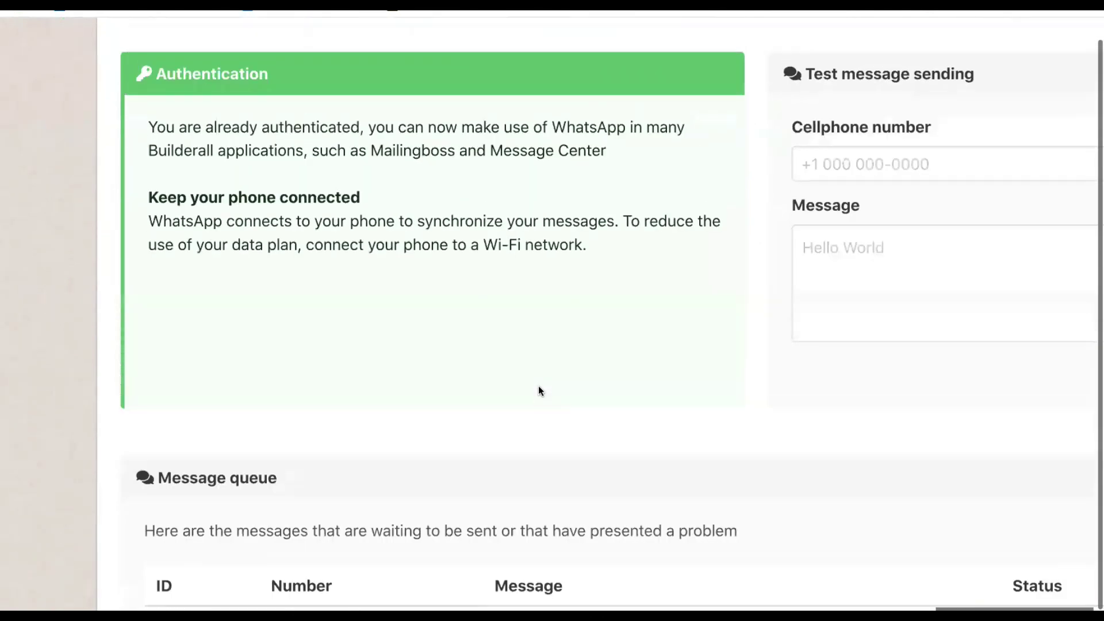
scroll(538, 389, right, 10)
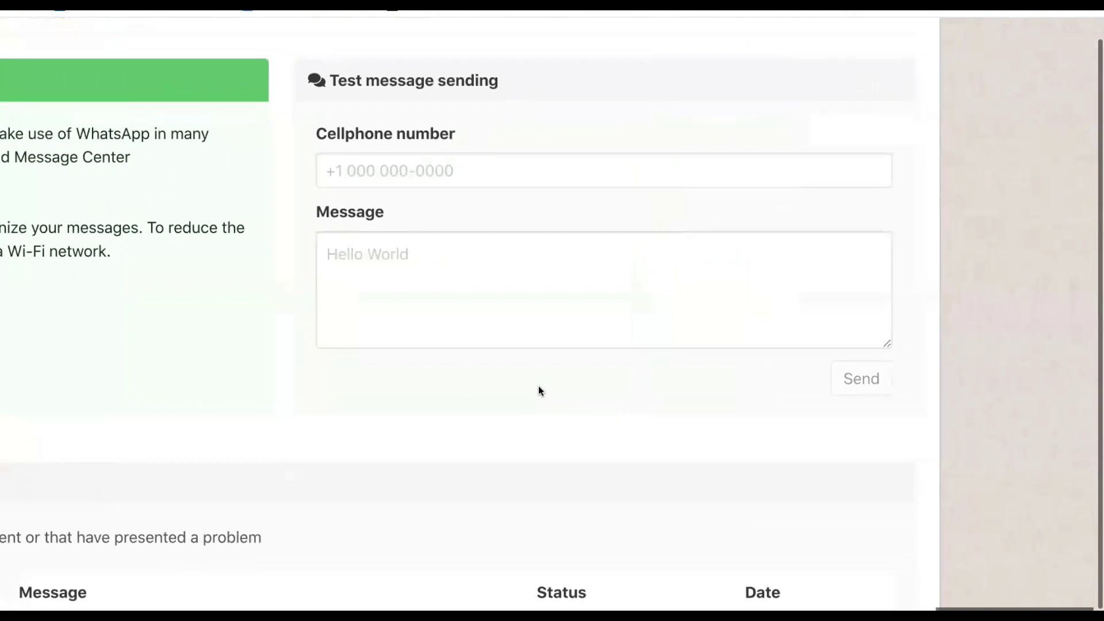
scroll(539, 394, up, 1)
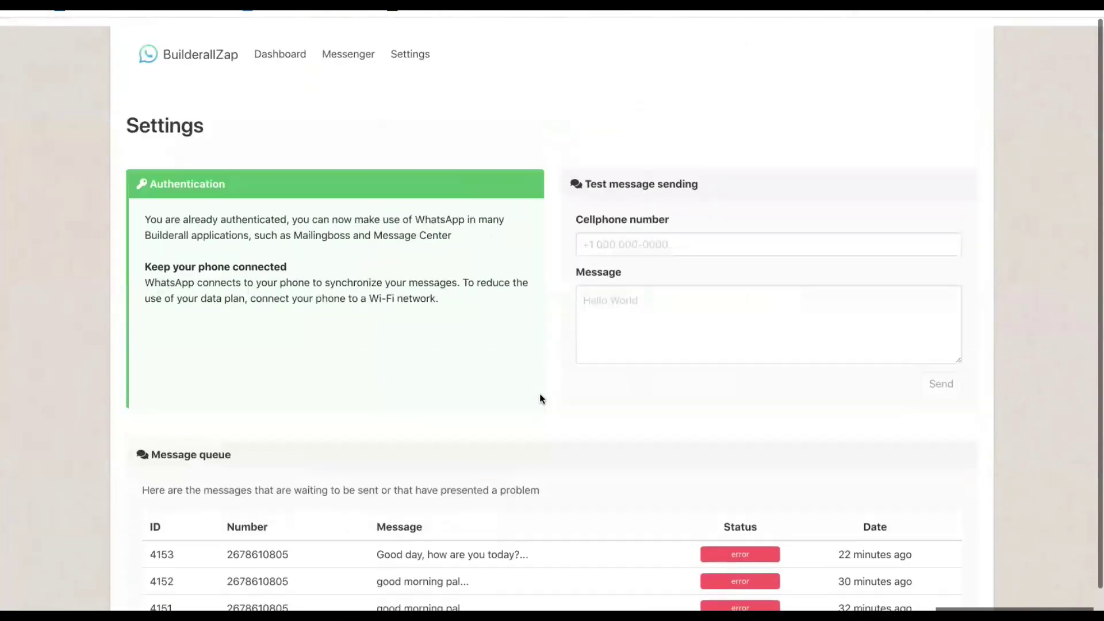
click(610, 237)
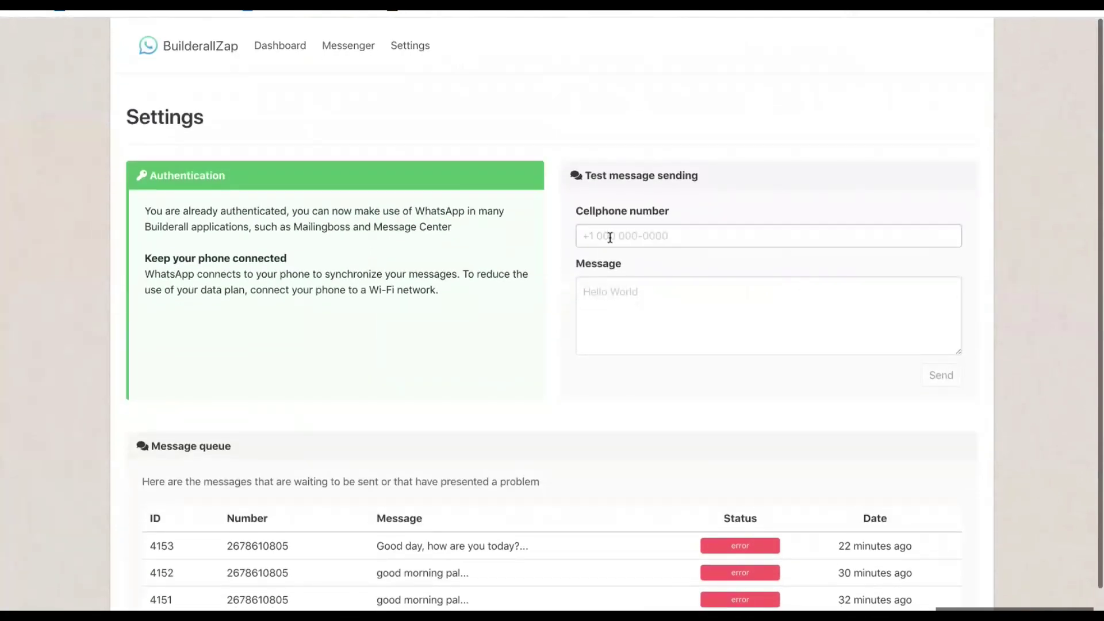
click(619, 326)
click(600, 233)
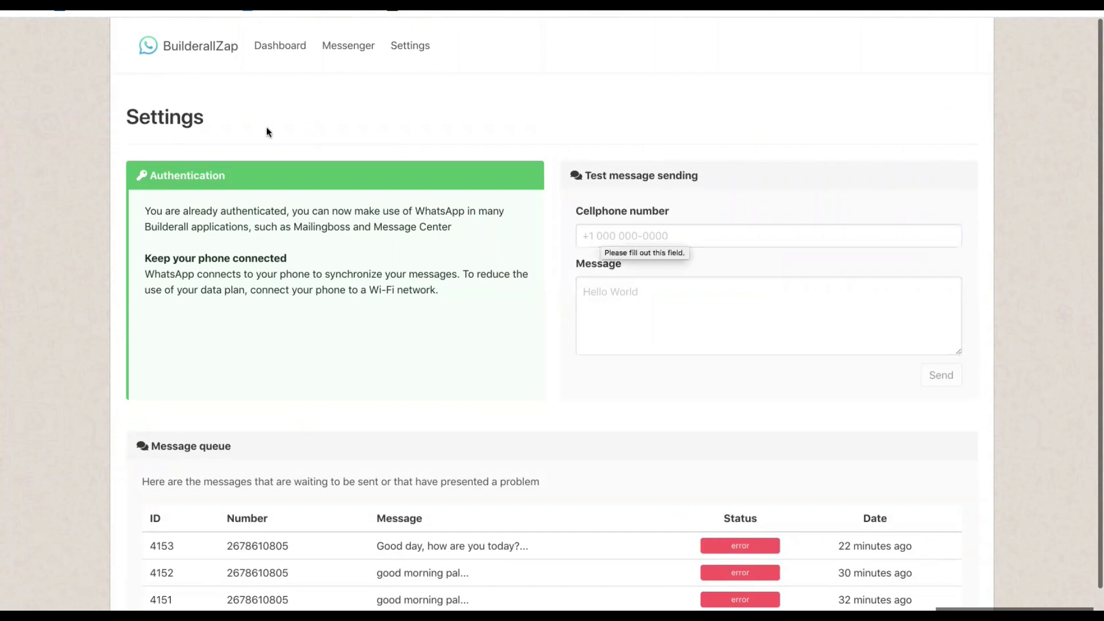
Step: On the Messenger page, enter the first recipient's phone number followed by '; ' and their first name
click(348, 52)
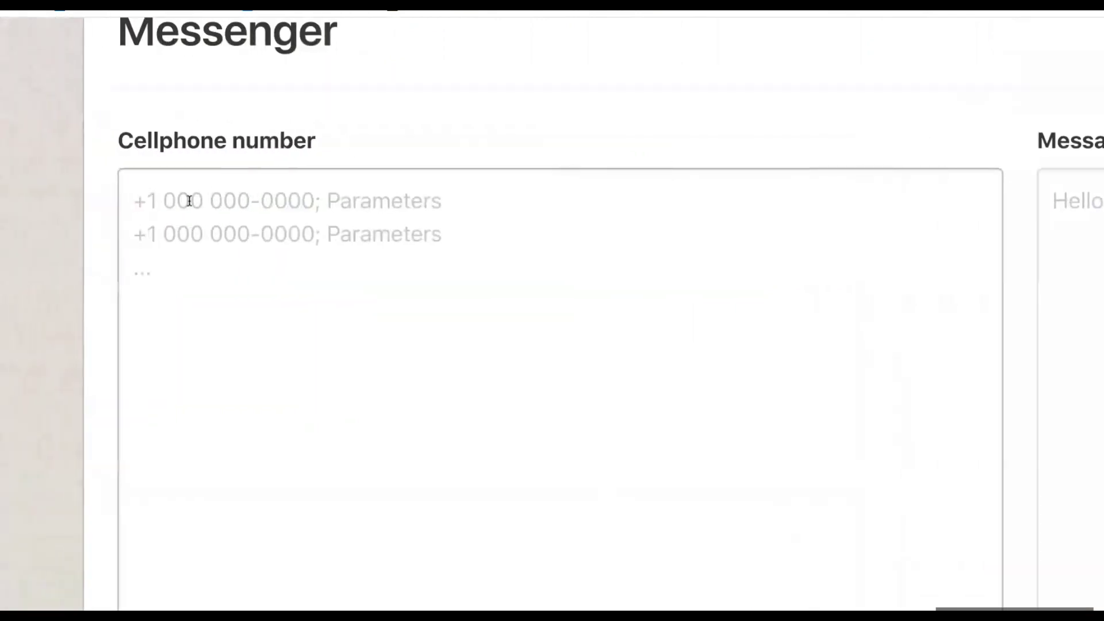
click(151, 208)
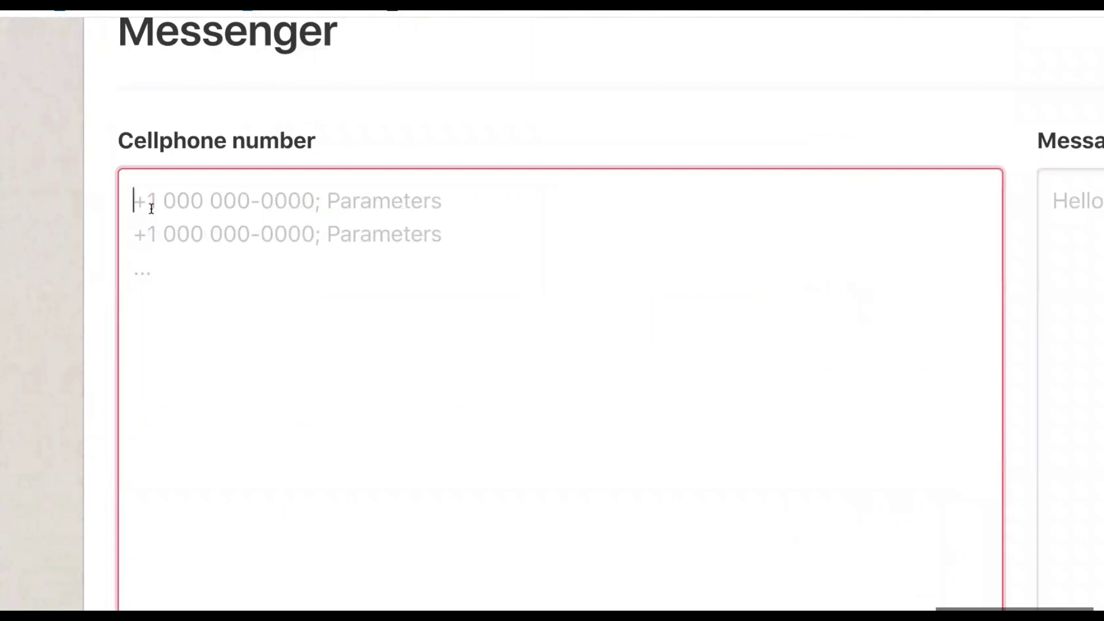
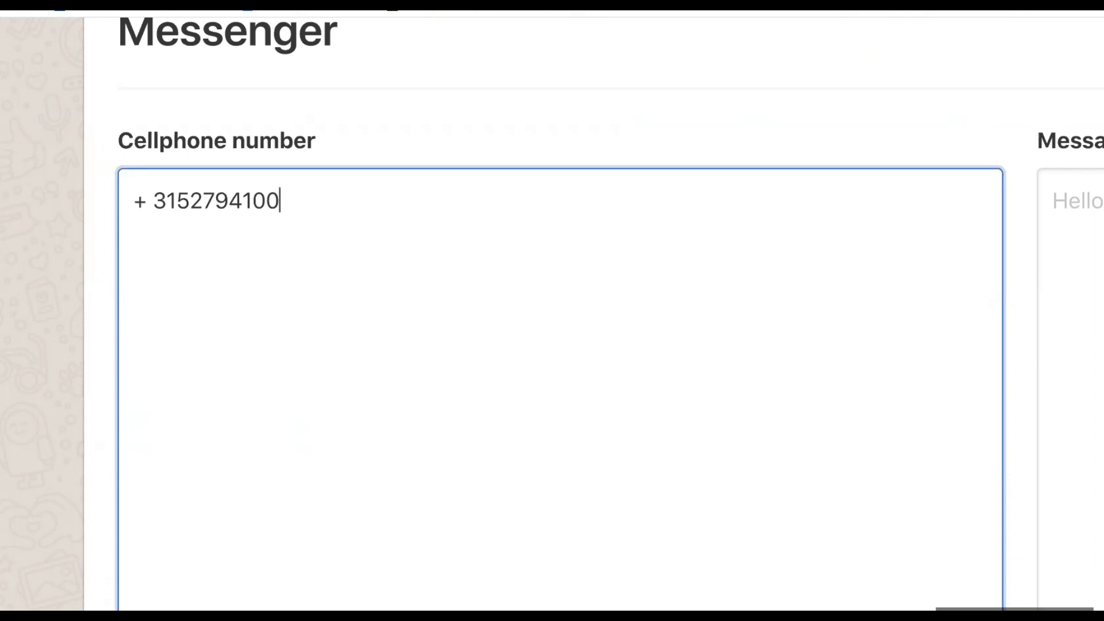
text(; Dolly)
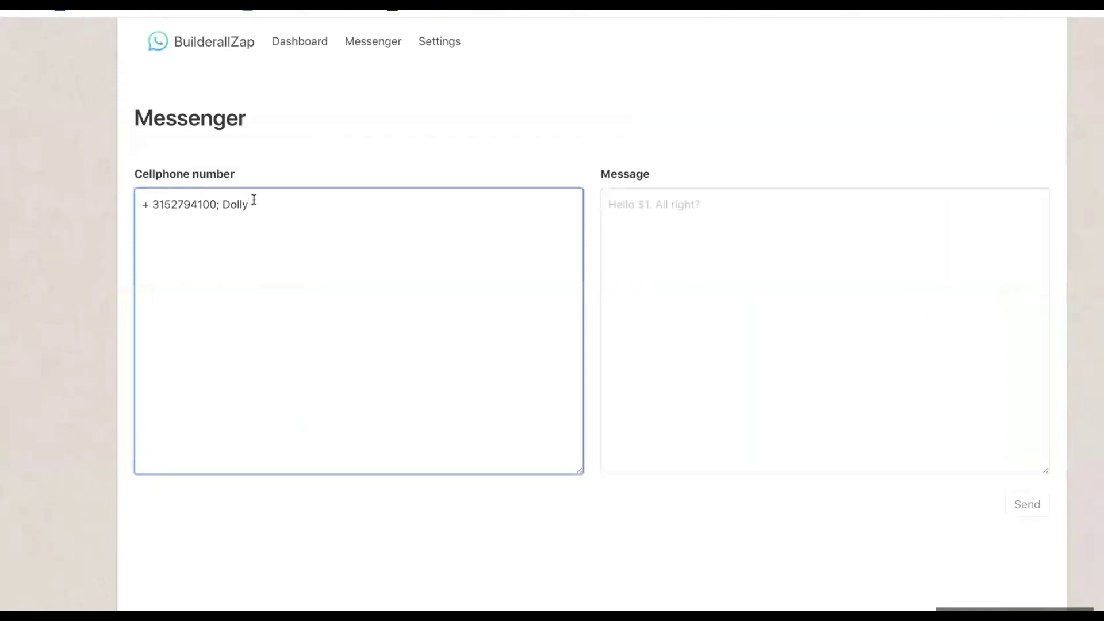
Step: Add the second recipient's phone number and first name on a new line
key(Return)
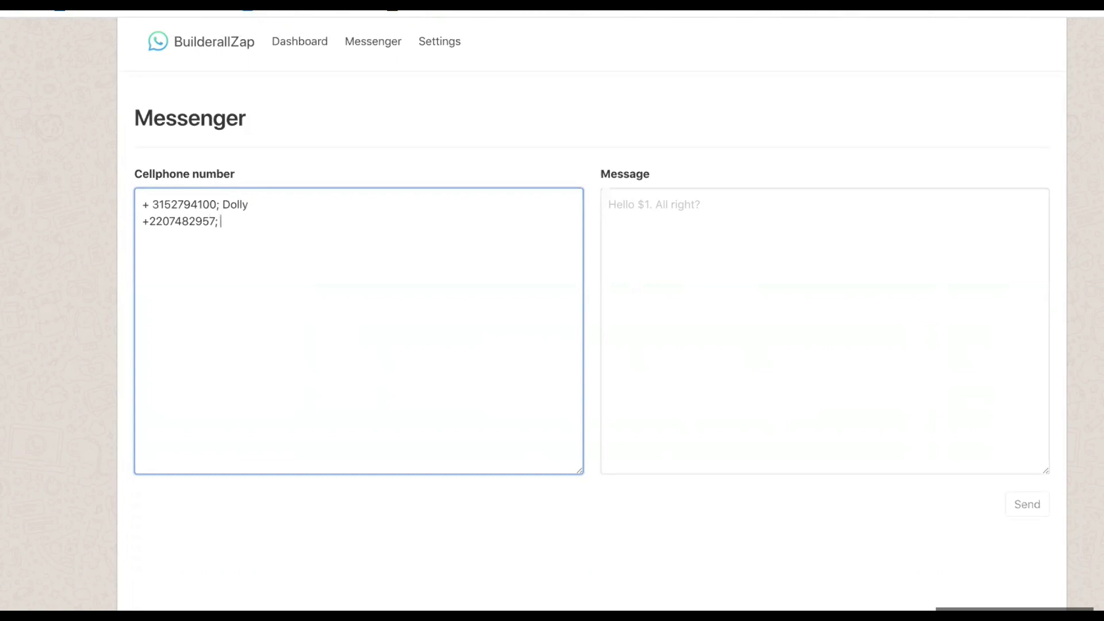
text(Fredddie)
key(BackSpace)
key(BackSpace)
key(BackSpace)
key(BackSpace)
Step: Correct the second contact's name, then send 'Hey, what you doing? Are you busy now?' to both recipients
text(dy)
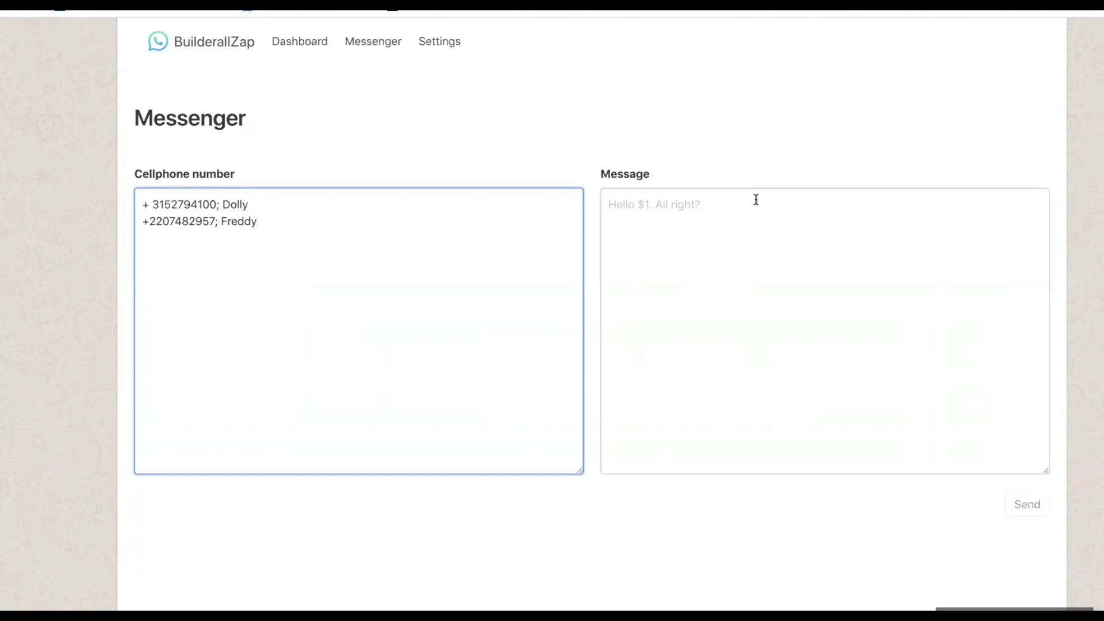
click(670, 219)
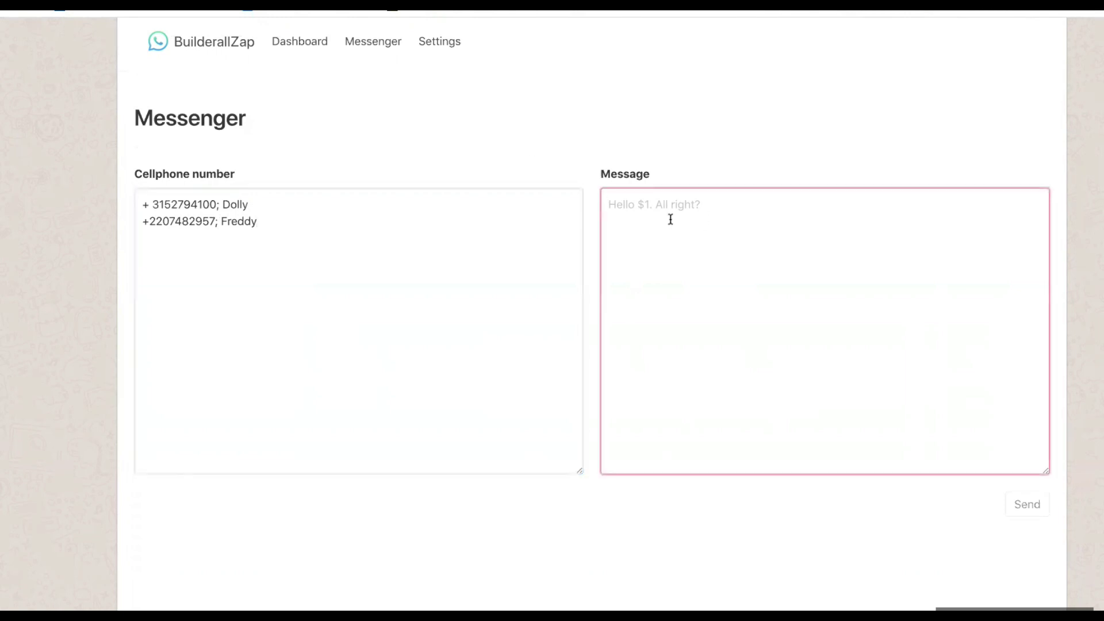
text(Hey)
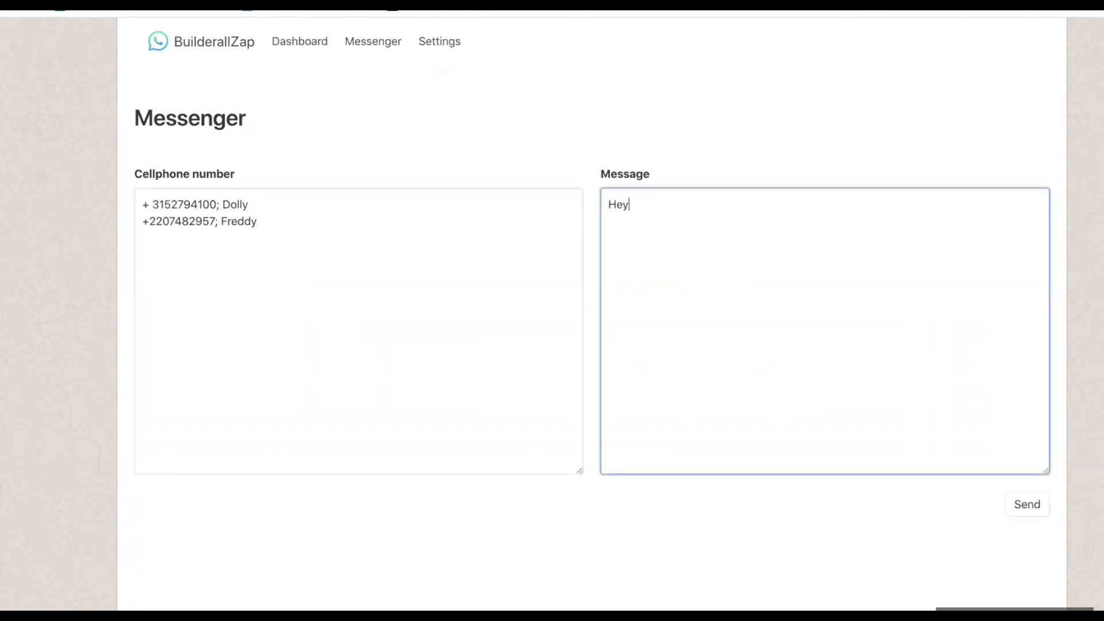
text(, what you doing? Are you ti)
key(BackSpace)
key(BackSpace)
key(BackSpace)
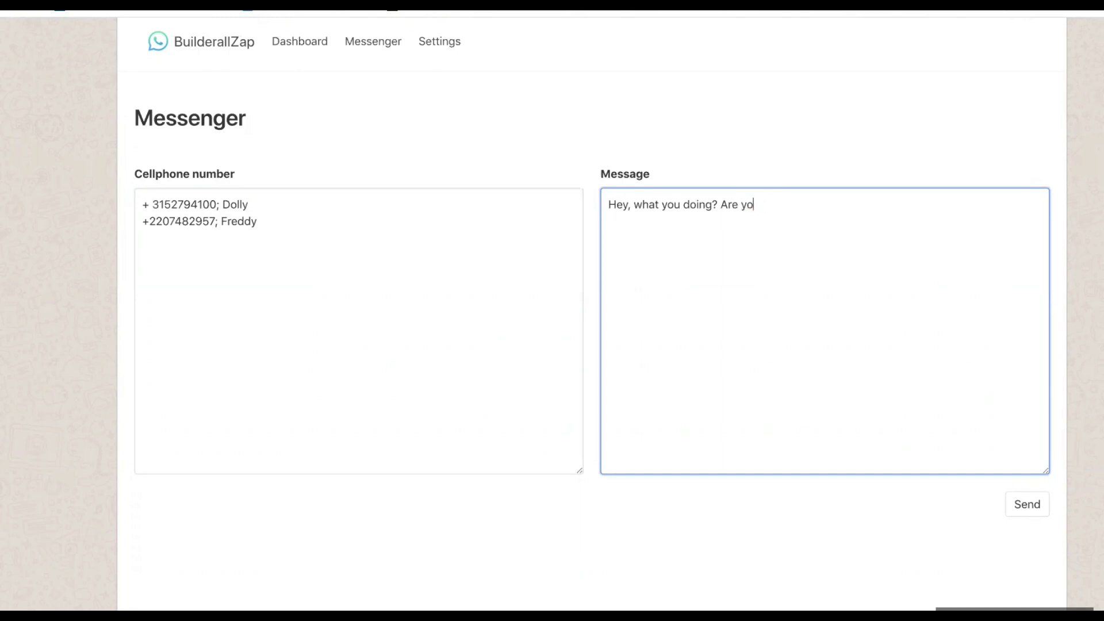
text(u busy now?)
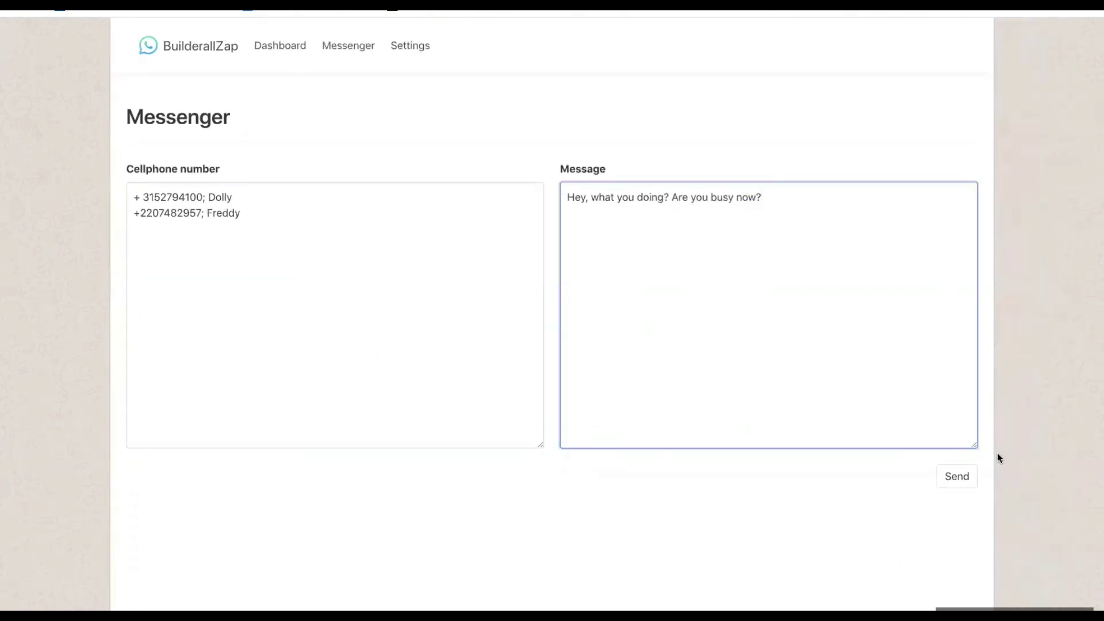
click(952, 477)
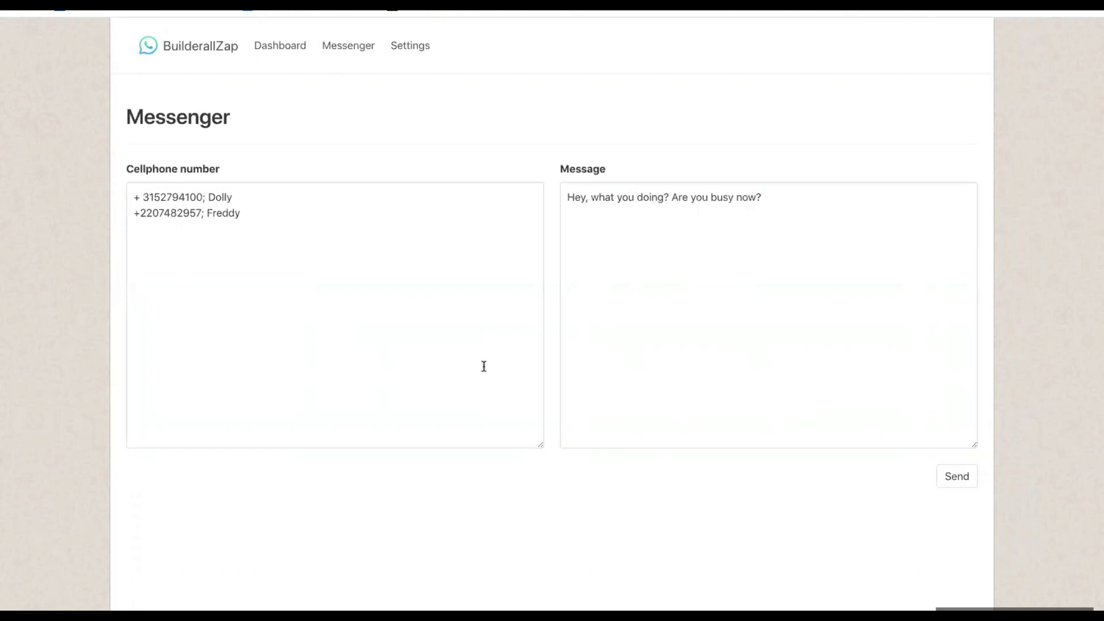
Step: Check the Dashboard, then view the Settings message queue listing both new messages as waiting
click(284, 50)
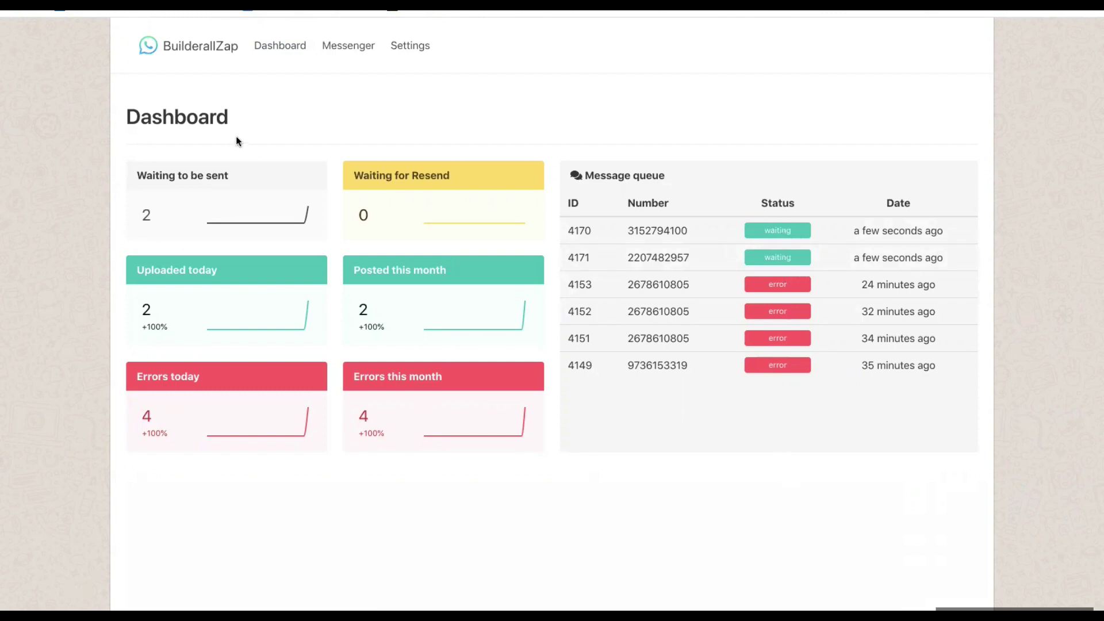
click(409, 46)
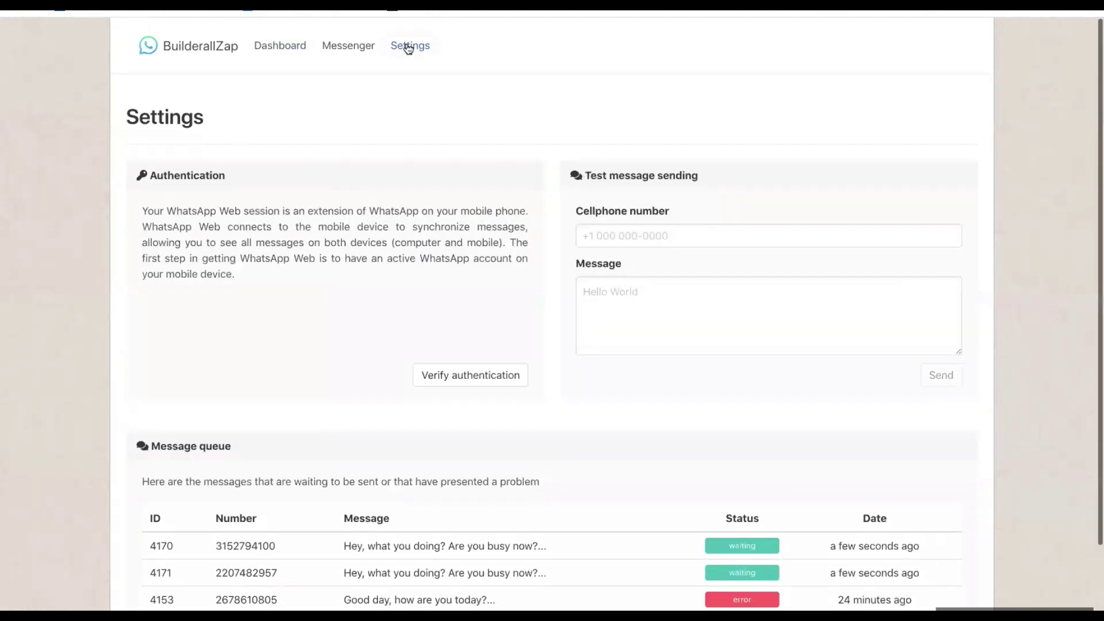
scroll(430, 211, down, 2)
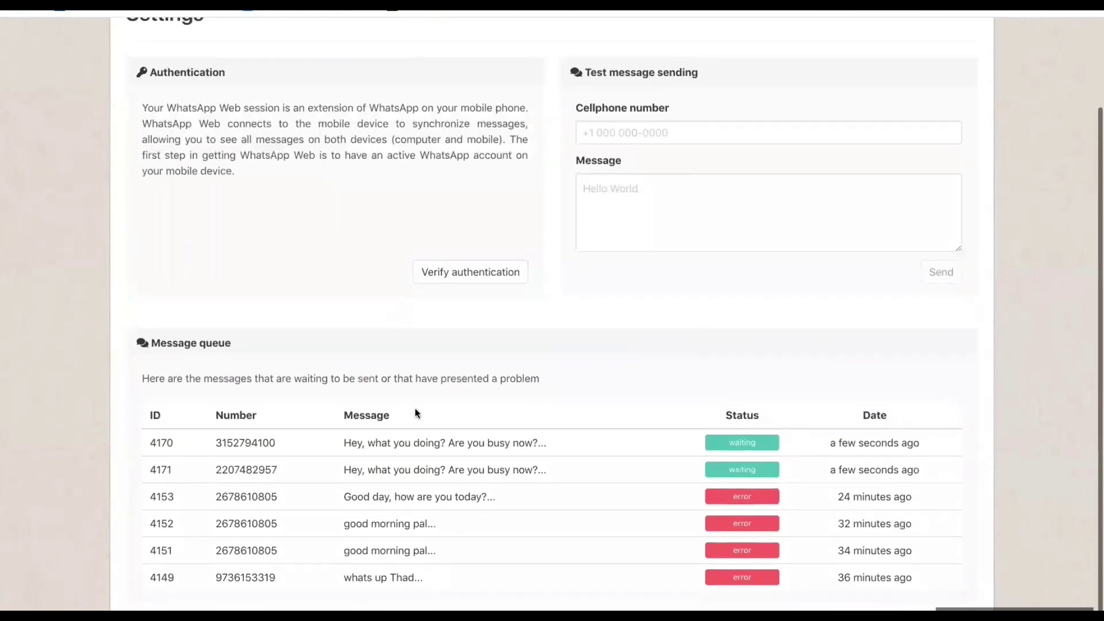
scroll(361, 251, up, 2)
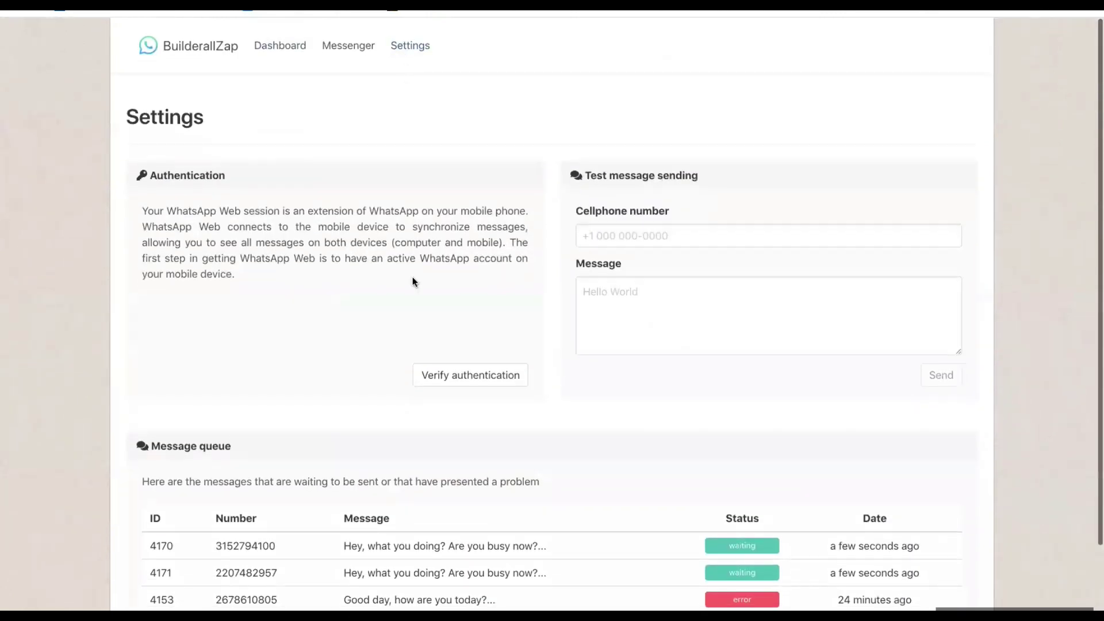
scroll(413, 281, down, 2)
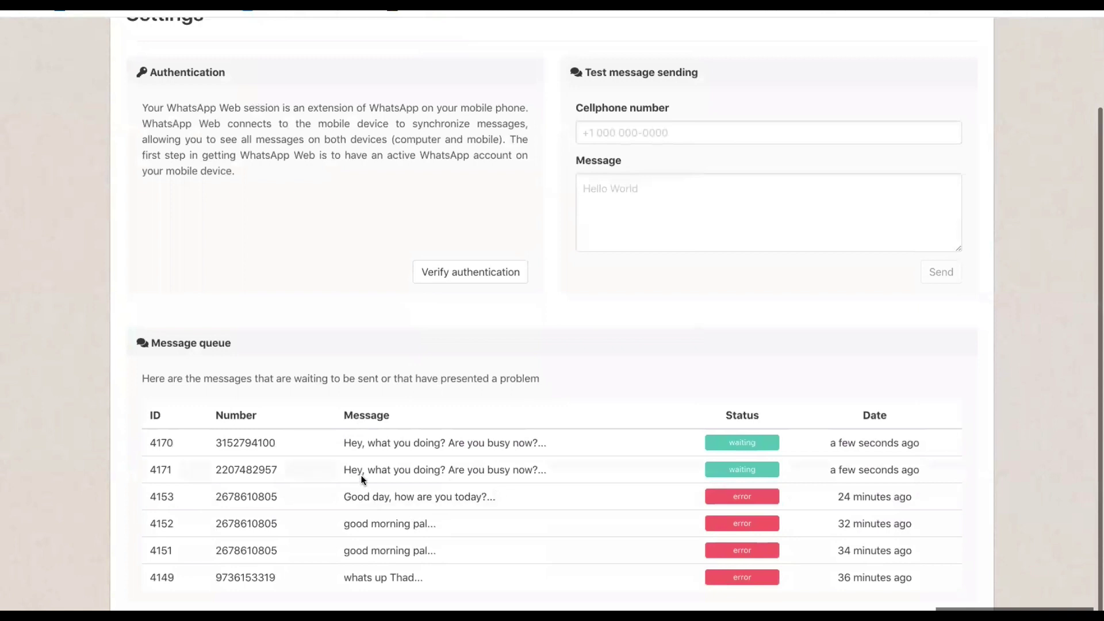
scroll(362, 479, up, 2)
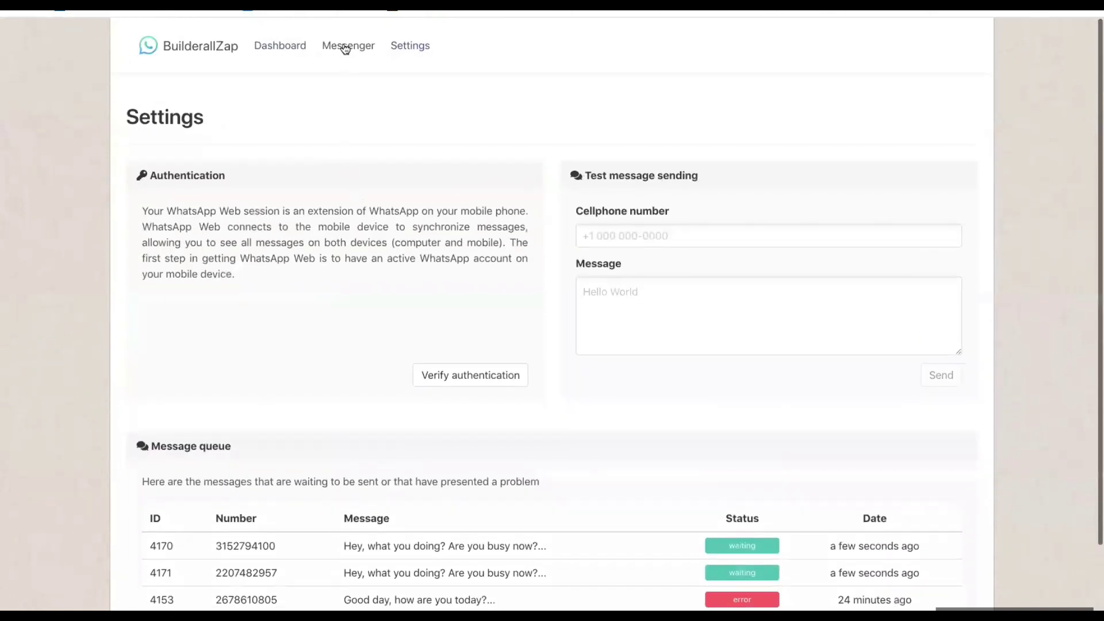
Step: Revisit the Messenger form, then return to the Dashboard showing 2 messages waiting to be sent
click(345, 49)
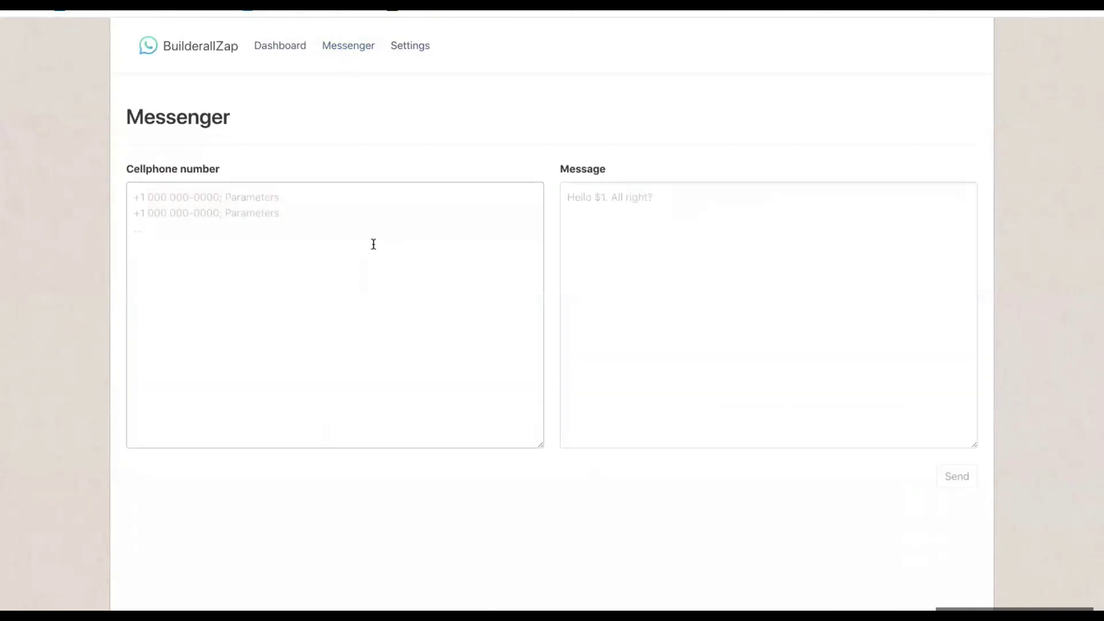
click(714, 305)
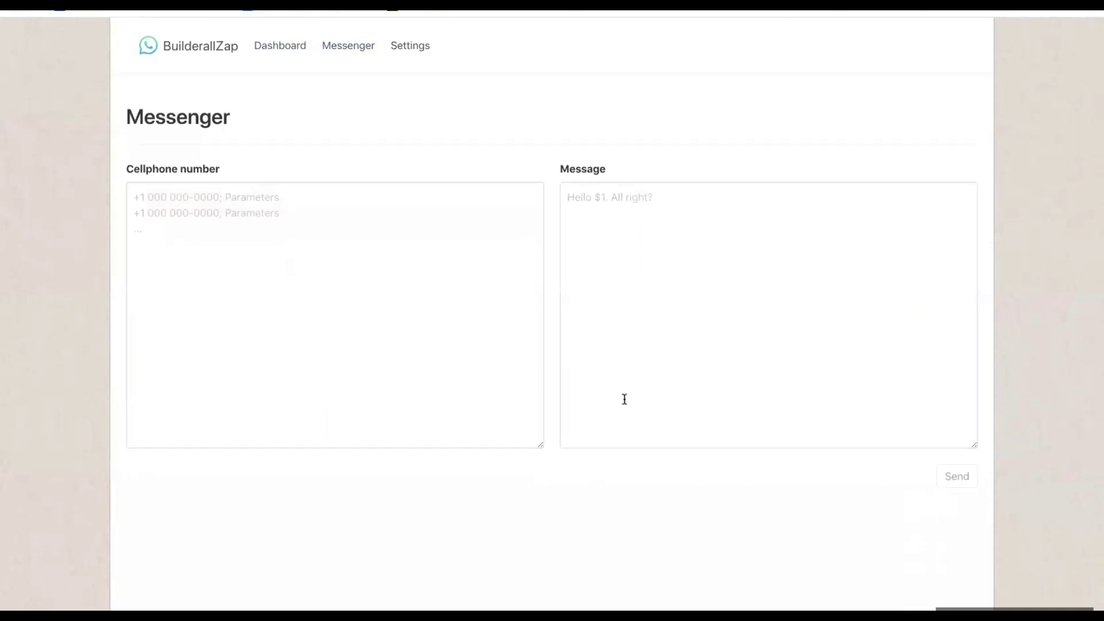
click(283, 53)
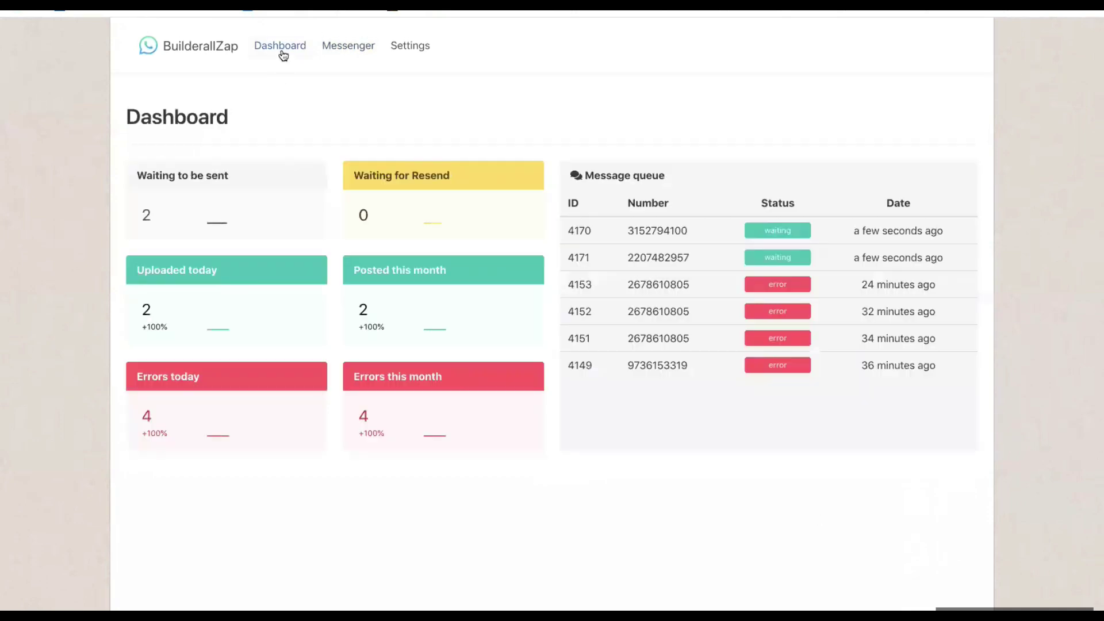